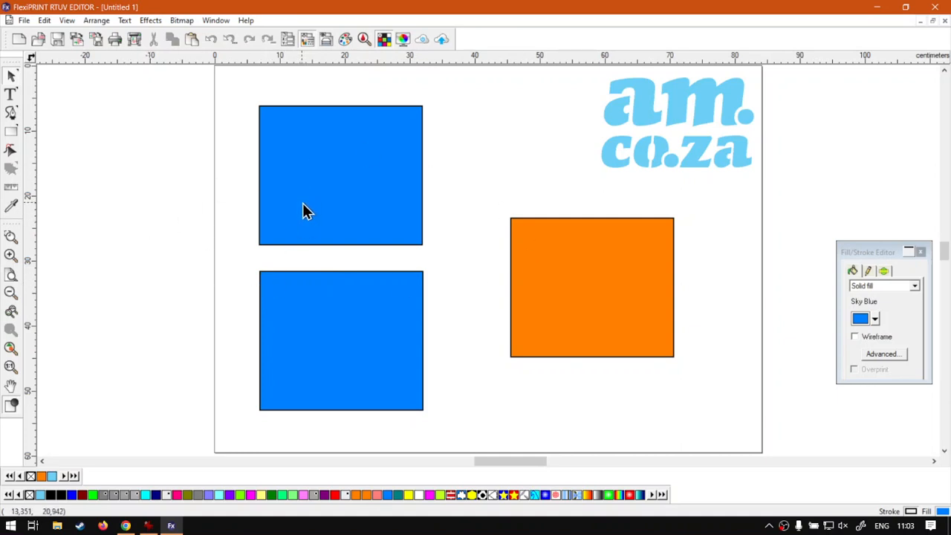
Add the text "Grouped" in the gap between the two blue rectangles.
{"action": "left_click", "coordinate": [11, 94]}
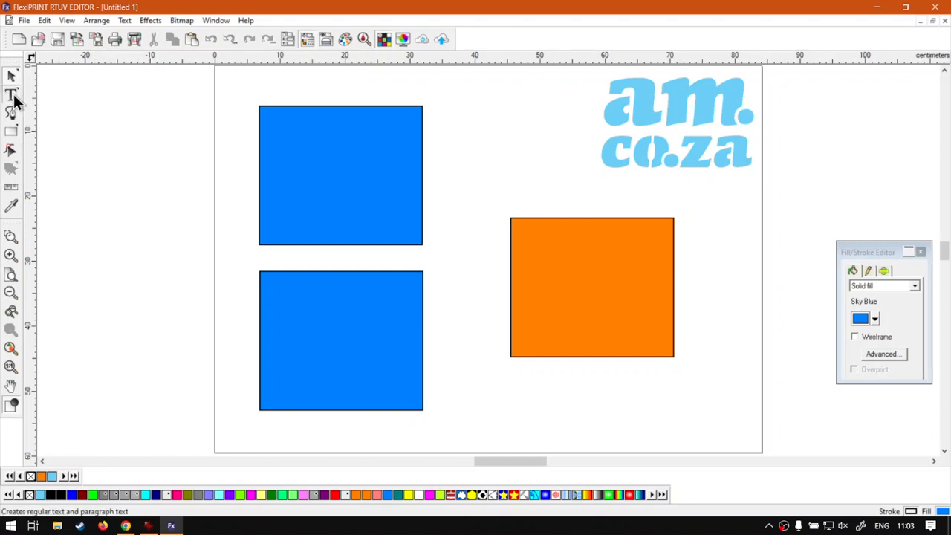
{"action": "left_click", "coordinate": [290, 256]}
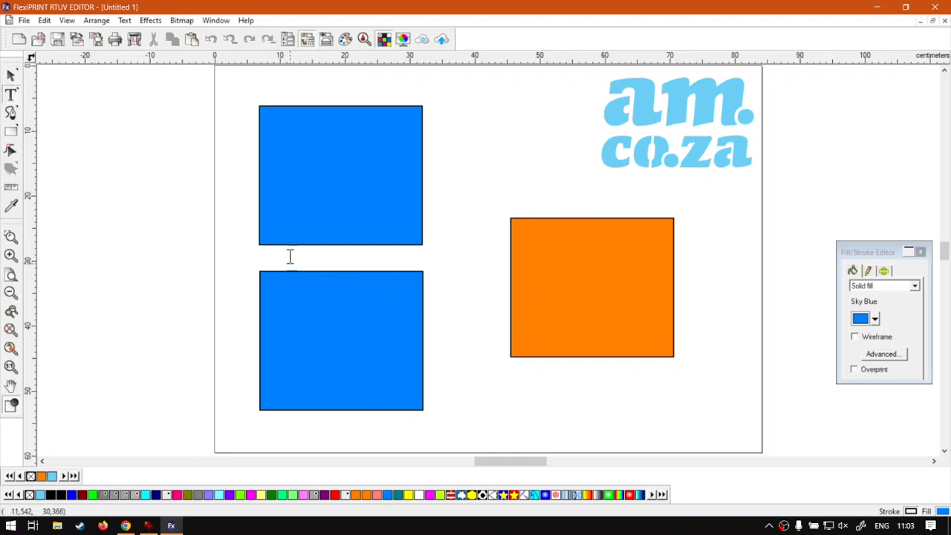
{"action": "type", "text": "Grouped"}
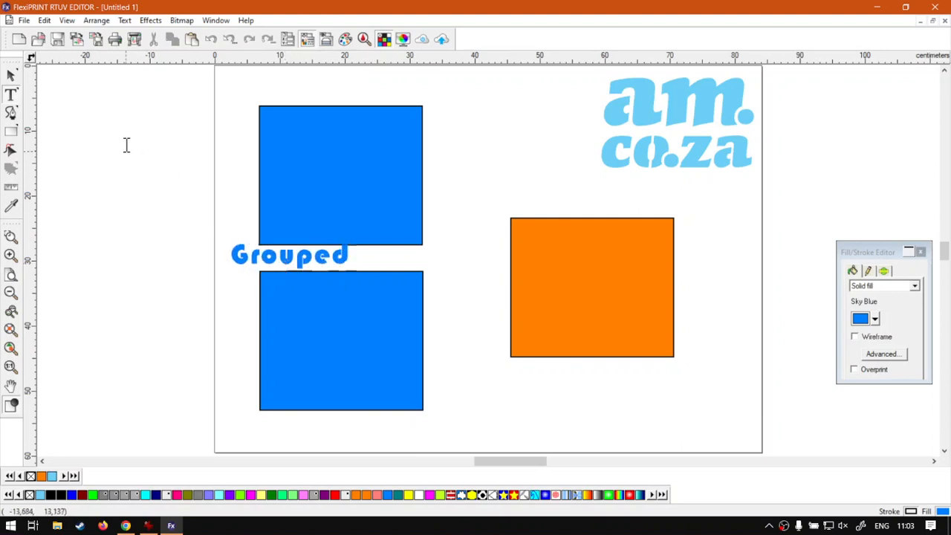
Enlarge the "Grouped" text to about 40 cm wide and fill it black.
{"action": "left_click", "coordinate": [12, 75]}
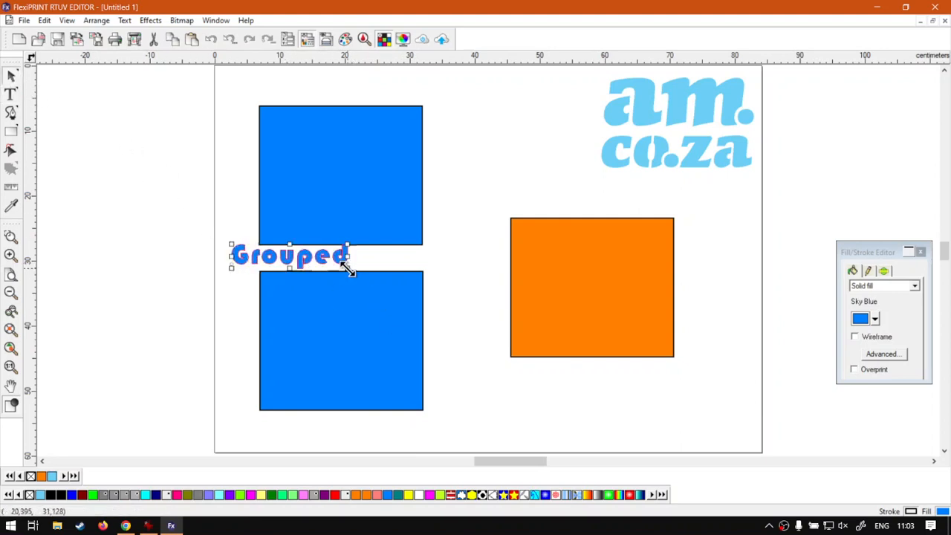
{"action": "left_click_drag", "start_coordinate": [346, 269], "coordinate": [408, 259]}
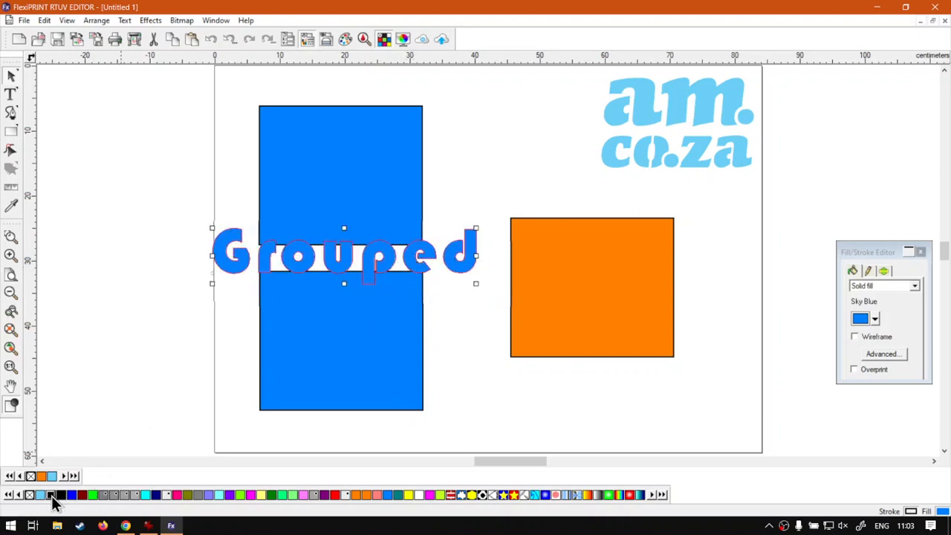
{"action": "left_click", "coordinate": [51, 496]}
Overlap the two blue rectangles diagonally behind the text and fill the upper one with the light blue AM Blue 1.
{"action": "left_click", "coordinate": [379, 365]}
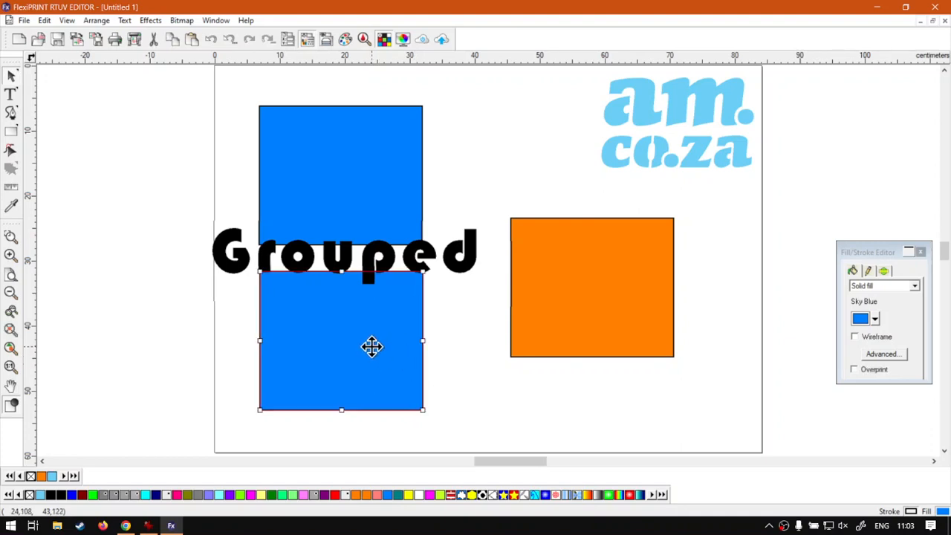
{"action": "left_click_drag", "start_coordinate": [371, 347], "coordinate": [340, 317]}
{"action": "left_click_drag", "start_coordinate": [358, 189], "coordinate": [405, 225]}
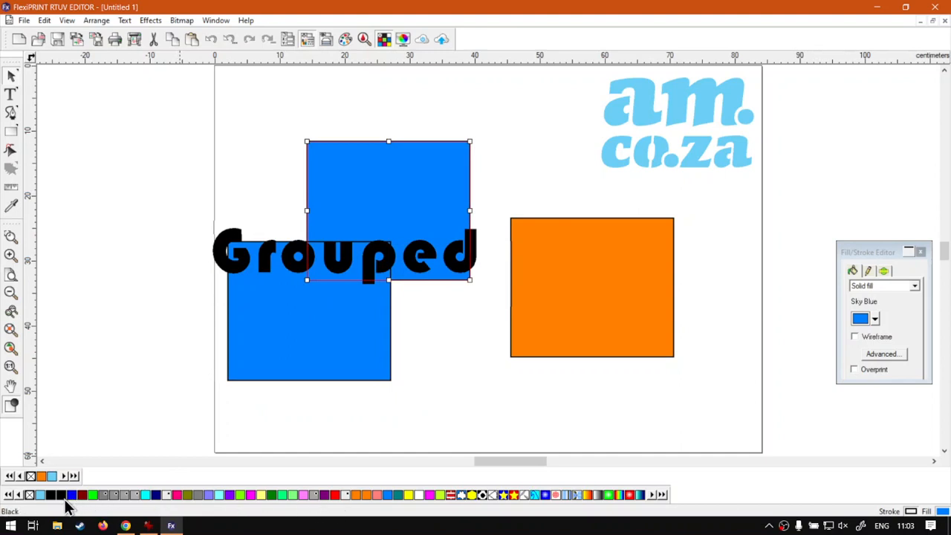
{"action": "left_click", "coordinate": [42, 496]}
{"action": "left_click", "coordinate": [510, 385]}
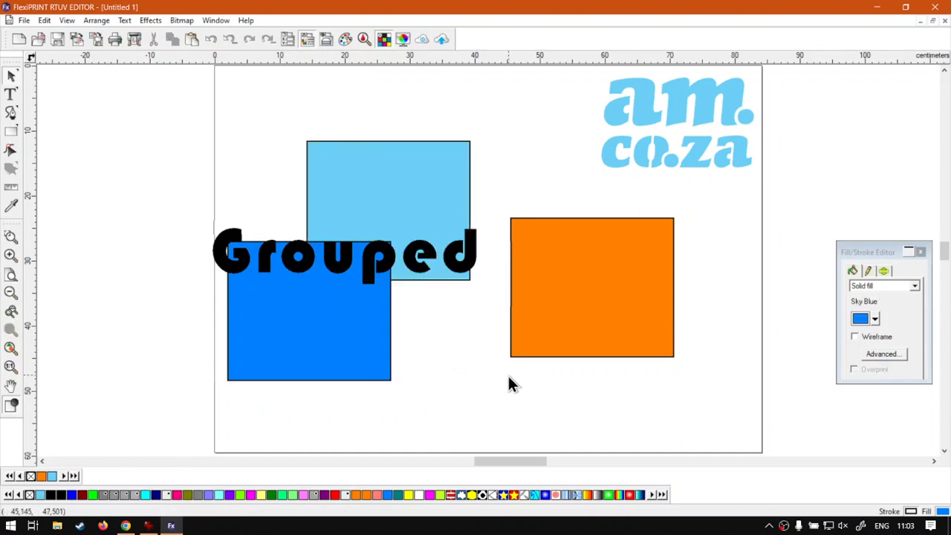
Move the orange rectangle about 6 cm to the right, away from the blue rectangles.
{"action": "left_click_drag", "start_coordinate": [605, 301], "coordinate": [641, 292]}
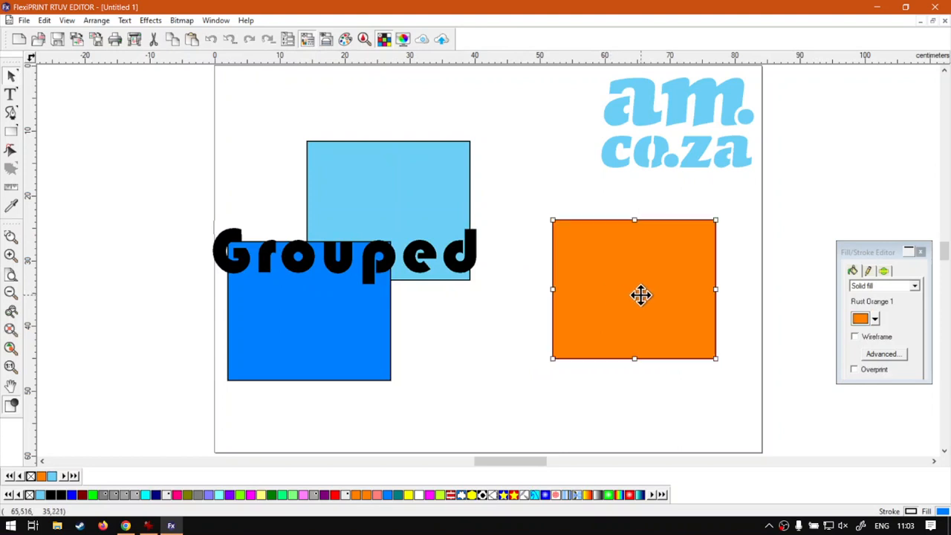
{"action": "left_click", "coordinate": [458, 319]}
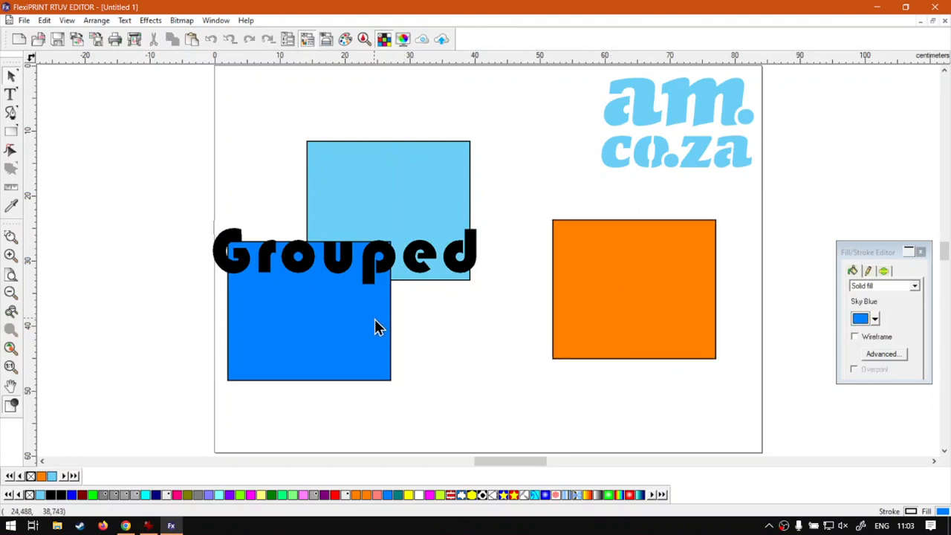
Select the text and both blue rectangles together and move them slightly up and left.
{"action": "mouse_move", "coordinate": [510, 418]}
{"action": "left_mouse_down"}
{"action": "mouse_move", "coordinate": [240, 168]}
{"action": "mouse_move", "coordinate": [192, 109]}
{"action": "left_mouse_up"}
{"action": "mouse_move", "coordinate": [314, 297]}
{"action": "left_mouse_down"}
{"action": "mouse_move", "coordinate": [384, 251]}
{"action": "mouse_move", "coordinate": [315, 302]}
{"action": "mouse_move", "coordinate": [312, 203]}
{"action": "left_mouse_up"}
{"action": "left_click", "coordinate": [477, 359]}
Try moving the light blue rectangle separately from the text and the other blue rectangle, and undo the move.
{"action": "left_click_drag", "start_coordinate": [416, 148], "coordinate": [477, 119]}
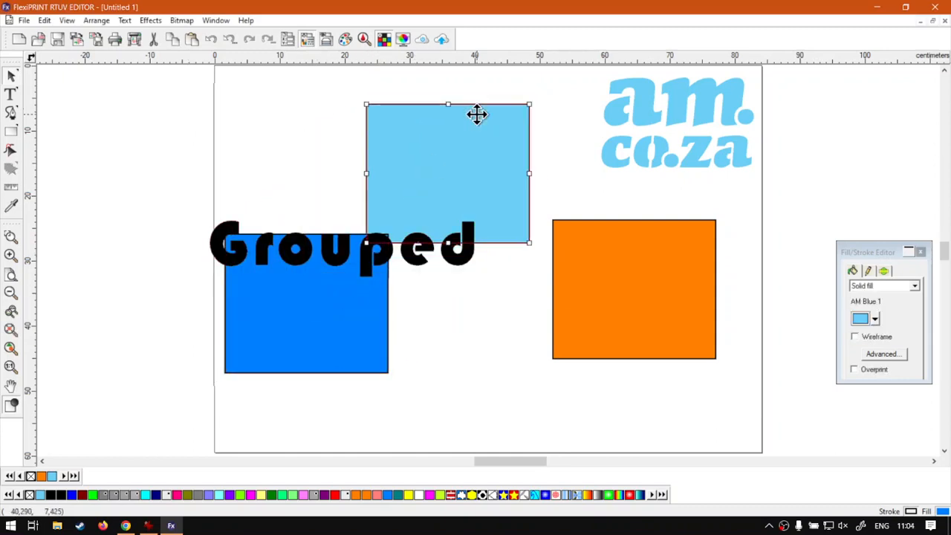
{"action": "key", "text": "ctrl+z"}
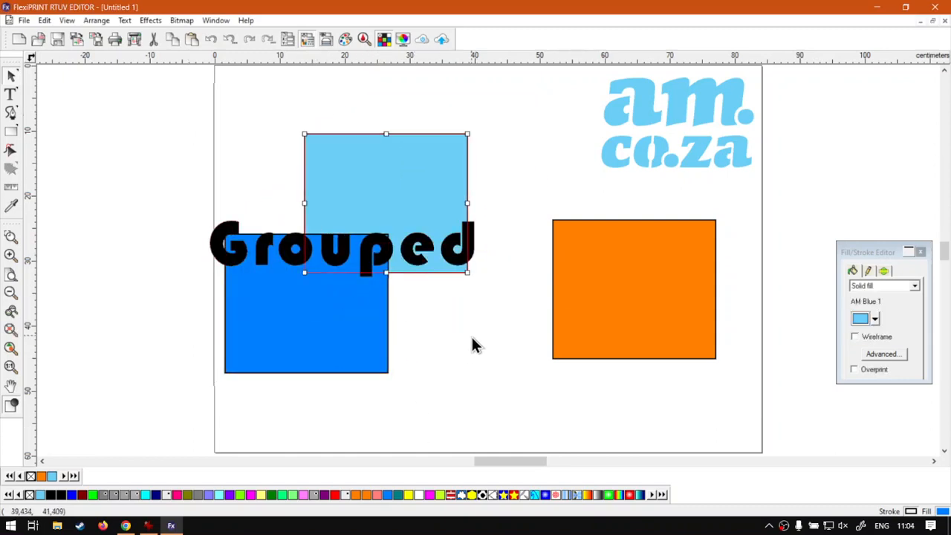
{"action": "left_click", "coordinate": [471, 344]}
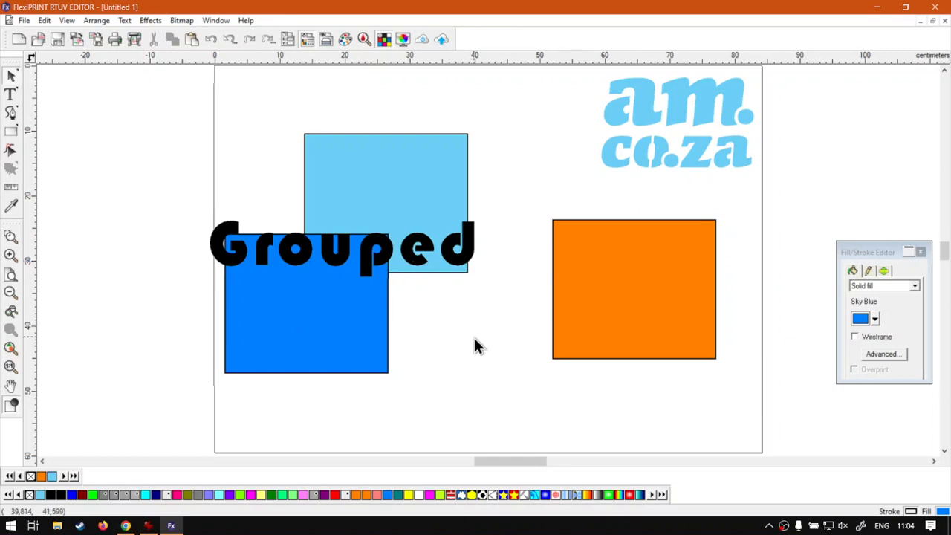
{"action": "left_click", "coordinate": [471, 258]}
{"action": "left_click", "coordinate": [416, 202]}
{"action": "left_click", "coordinate": [647, 304]}
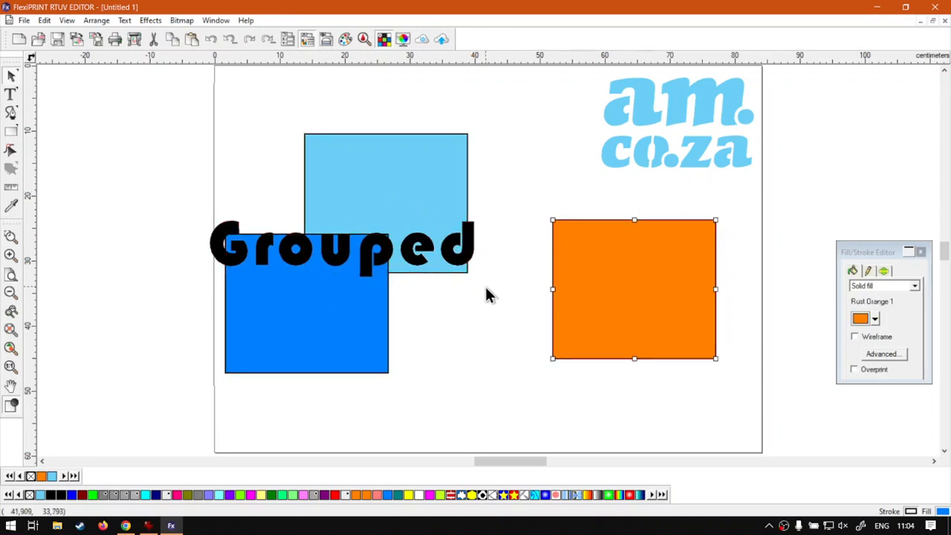
{"action": "left_click", "coordinate": [483, 310]}
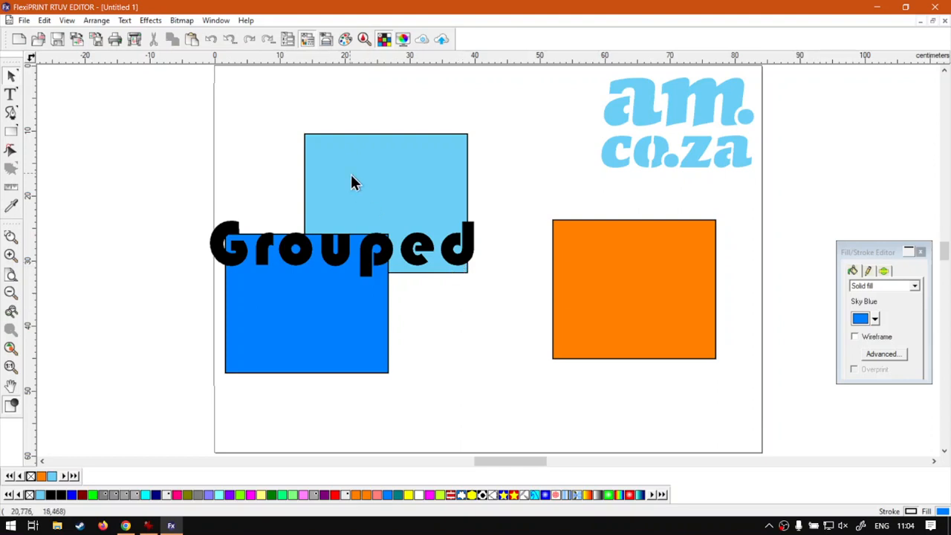
Group the "Grouped" text with the light blue and blue rectangles.
{"action": "mouse_move", "coordinate": [190, 90]}
{"action": "left_mouse_down"}
{"action": "mouse_move", "coordinate": [297, 217]}
{"action": "mouse_move", "coordinate": [444, 347]}
{"action": "mouse_move", "coordinate": [495, 410]}
{"action": "mouse_move", "coordinate": [499, 401]}
{"action": "left_mouse_up"}
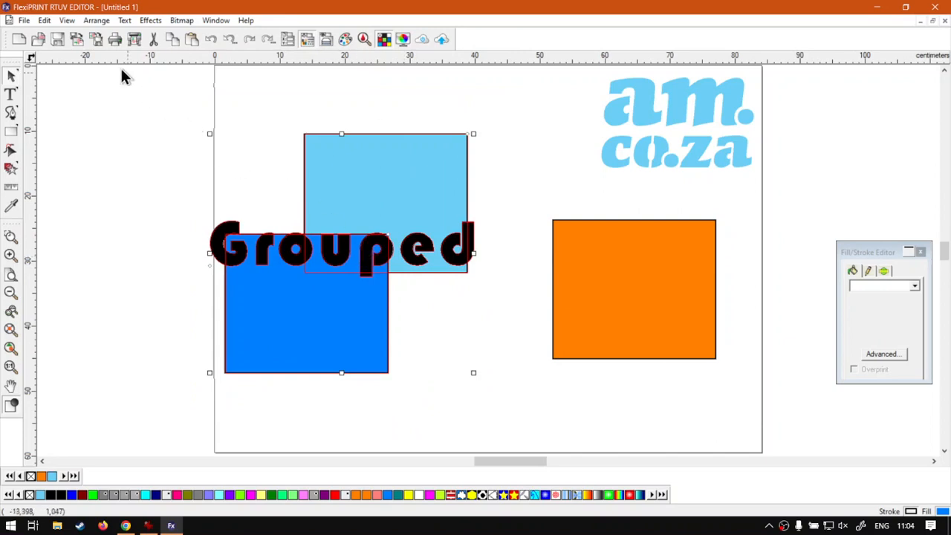
{"action": "left_click", "coordinate": [89, 22]}
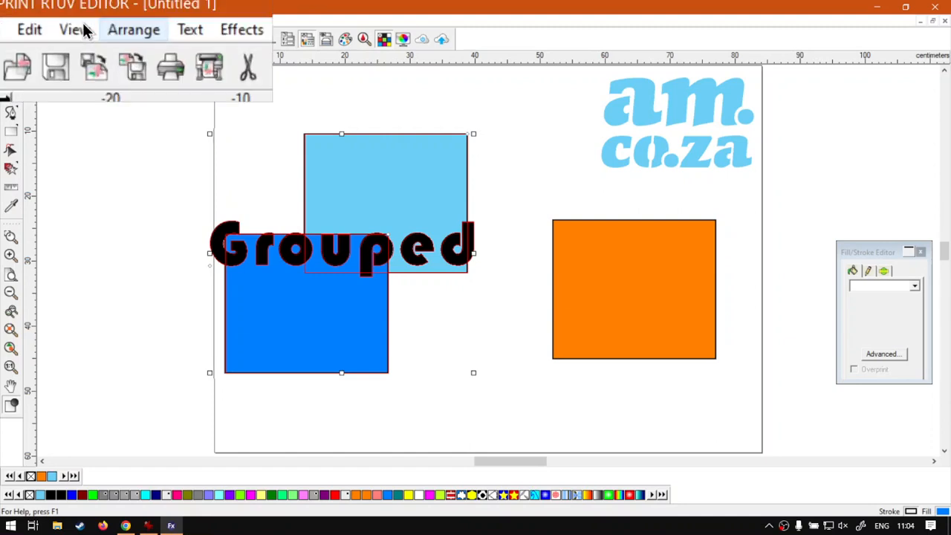
{"action": "left_click", "coordinate": [88, 25]}
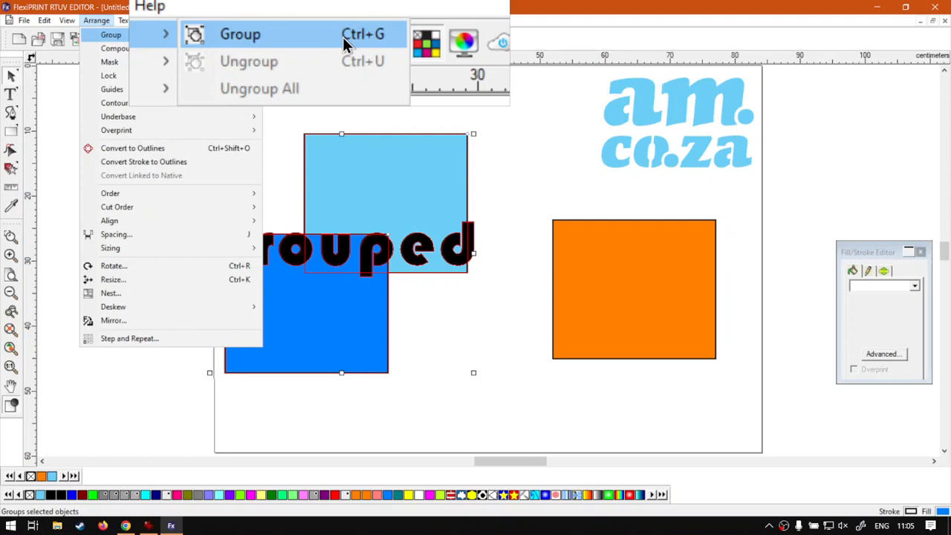
{"action": "left_click", "coordinate": [343, 38]}
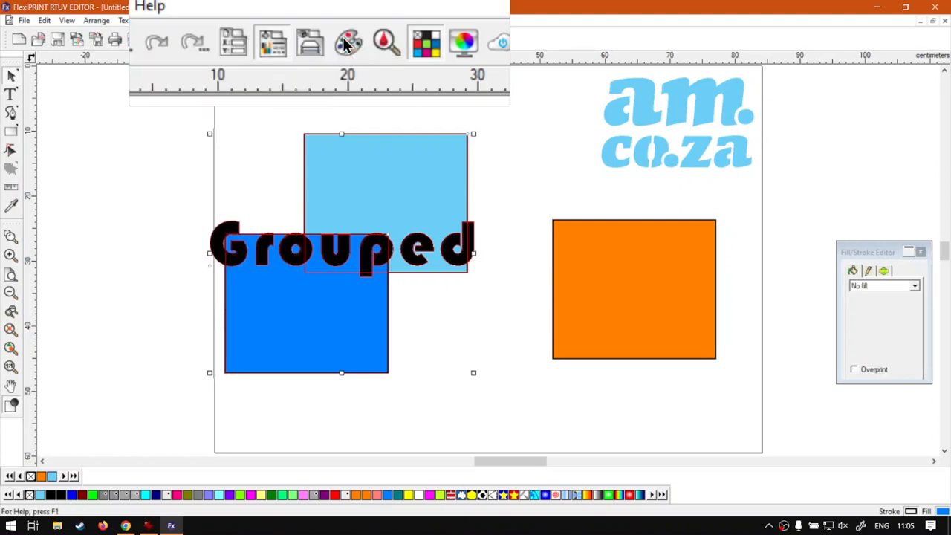
{"action": "left_click", "coordinate": [255, 151]}
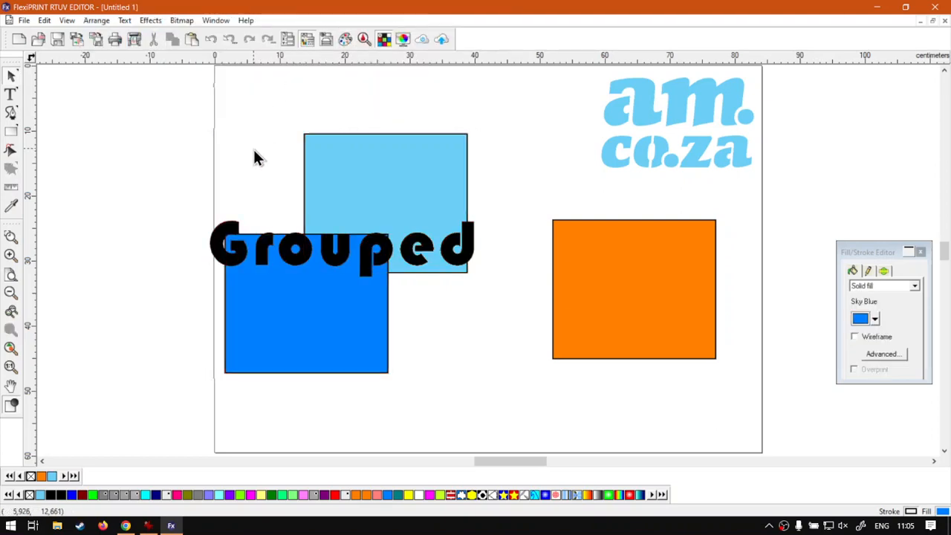
Move the group slightly to the right by its different members and ungroup it.
{"action": "left_click", "coordinate": [331, 301]}
{"action": "mouse_move", "coordinate": [352, 331]}
{"action": "left_mouse_down"}
{"action": "mouse_move", "coordinate": [308, 283]}
{"action": "mouse_move", "coordinate": [267, 282]}
{"action": "mouse_move", "coordinate": [362, 334]}
{"action": "left_mouse_up"}
{"action": "left_click", "coordinate": [472, 327]}
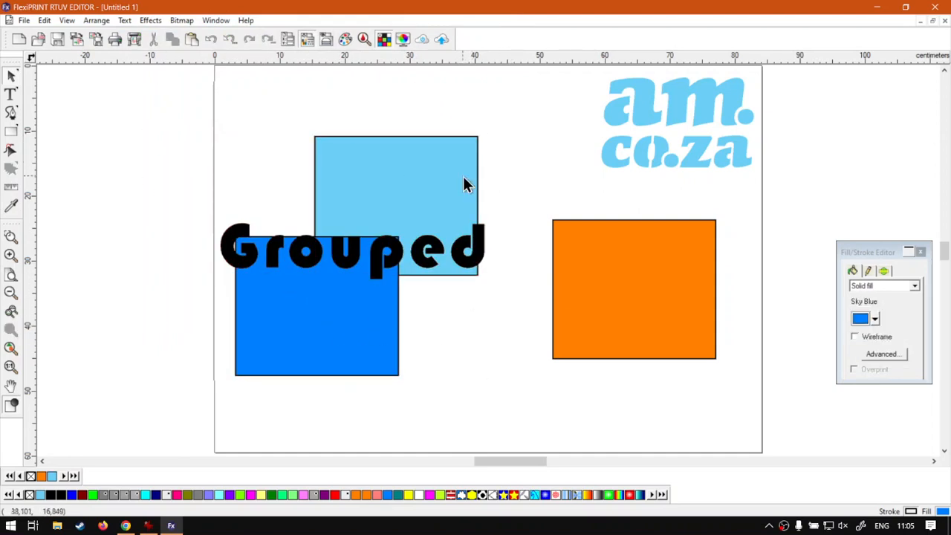
{"action": "mouse_move", "coordinate": [399, 175]}
{"action": "left_mouse_down"}
{"action": "mouse_move", "coordinate": [419, 174]}
{"action": "mouse_move", "coordinate": [394, 181]}
{"action": "mouse_move", "coordinate": [407, 181]}
{"action": "left_mouse_up"}
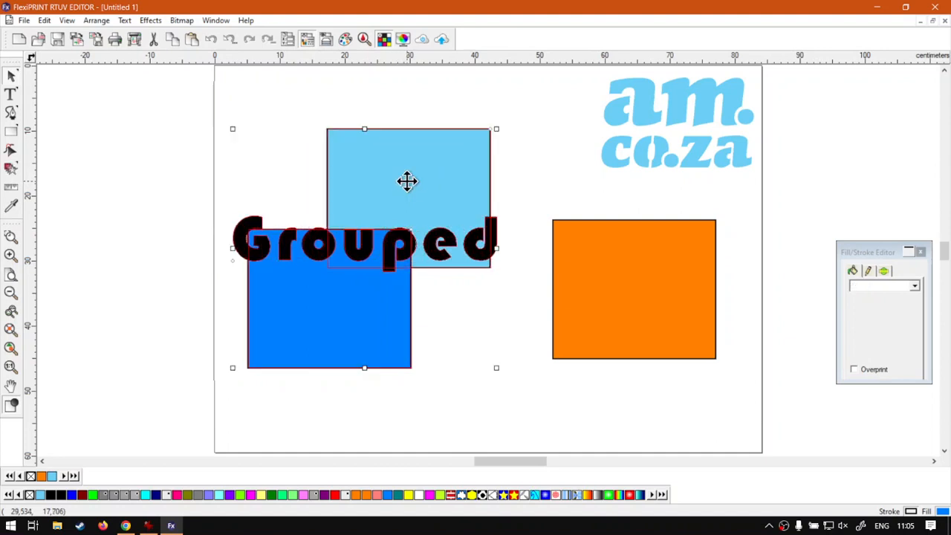
Select the text and both blue rectangles together and combine them into a group again.
{"action": "left_click", "coordinate": [272, 193]}
{"action": "left_click", "coordinate": [340, 175]}
{"action": "left_click_drag", "start_coordinate": [520, 392], "coordinate": [225, 132]}
{"action": "right_click", "coordinate": [410, 175]}
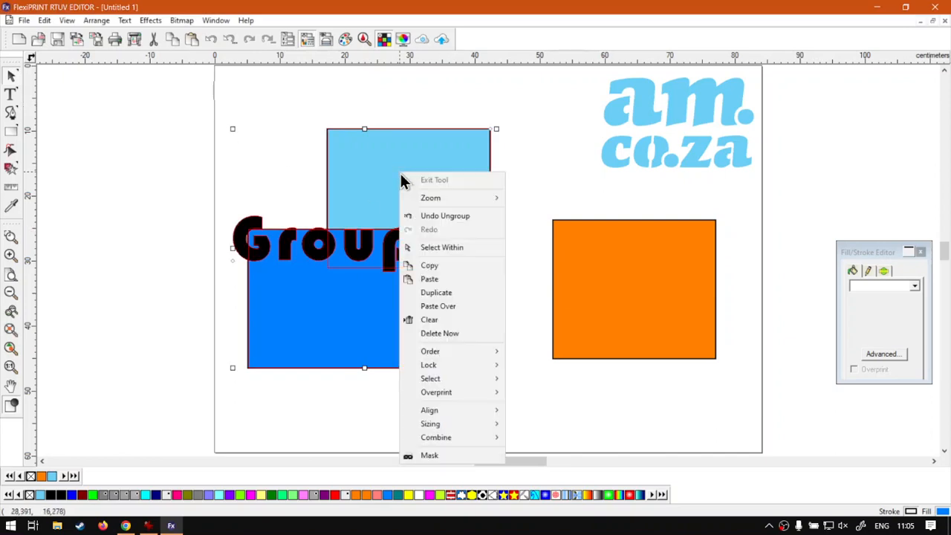
{"action": "mouse_move", "coordinate": [461, 428]}
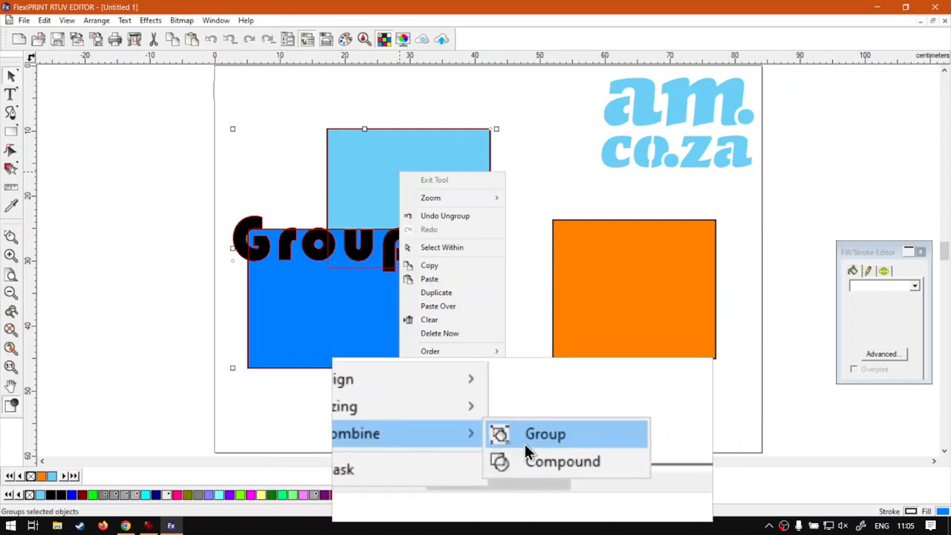
{"action": "left_click", "coordinate": [526, 441]}
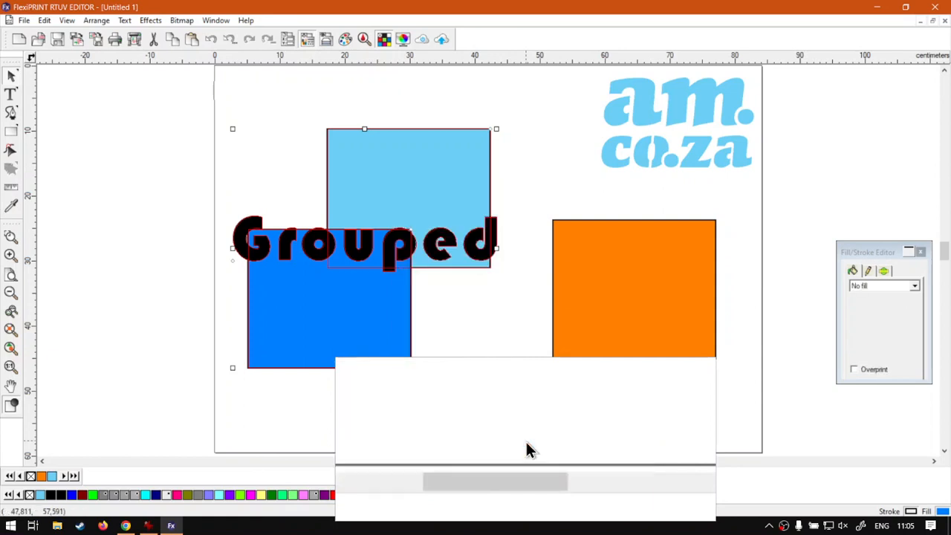
{"action": "left_click", "coordinate": [473, 335]}
Move the regrouped objects slightly to the right as one unit.
{"action": "mouse_move", "coordinate": [389, 339]}
{"action": "left_mouse_down"}
{"action": "mouse_move", "coordinate": [390, 308]}
{"action": "mouse_move", "coordinate": [378, 349]}
{"action": "mouse_move", "coordinate": [399, 344]}
{"action": "left_mouse_up"}
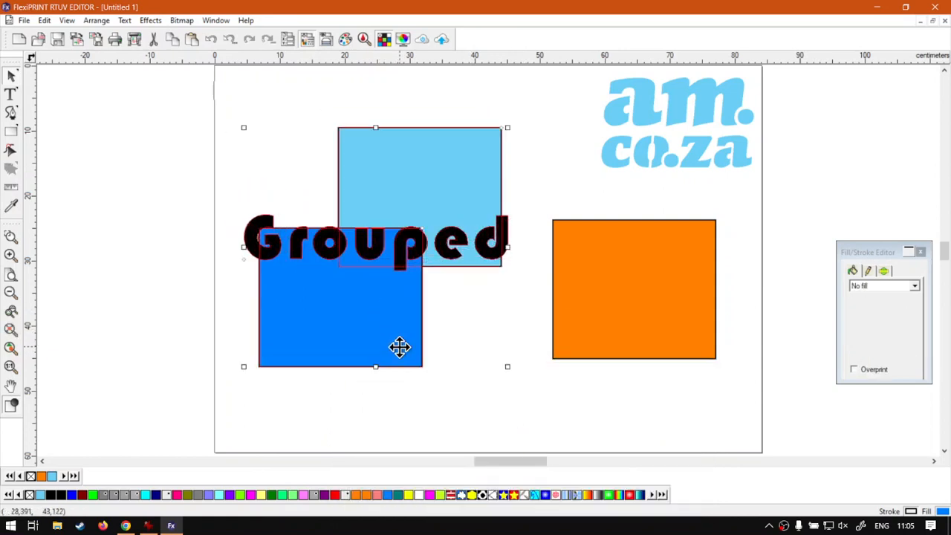
{"action": "left_click", "coordinate": [450, 403]}
{"action": "left_click", "coordinate": [397, 327]}
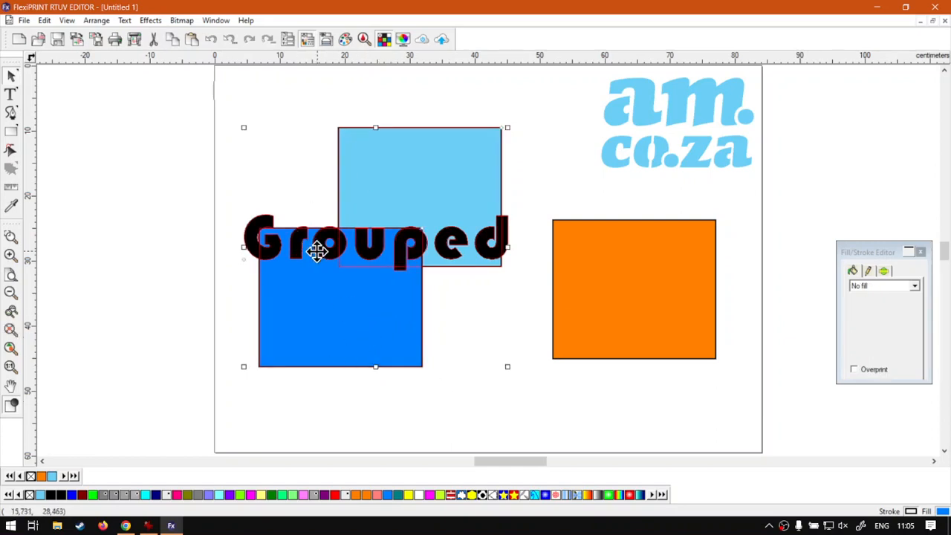
Use Select Within to reposition the light blue and blue rectangles individually inside the group, increasing their overlap.
{"action": "left_click", "coordinate": [11, 80]}
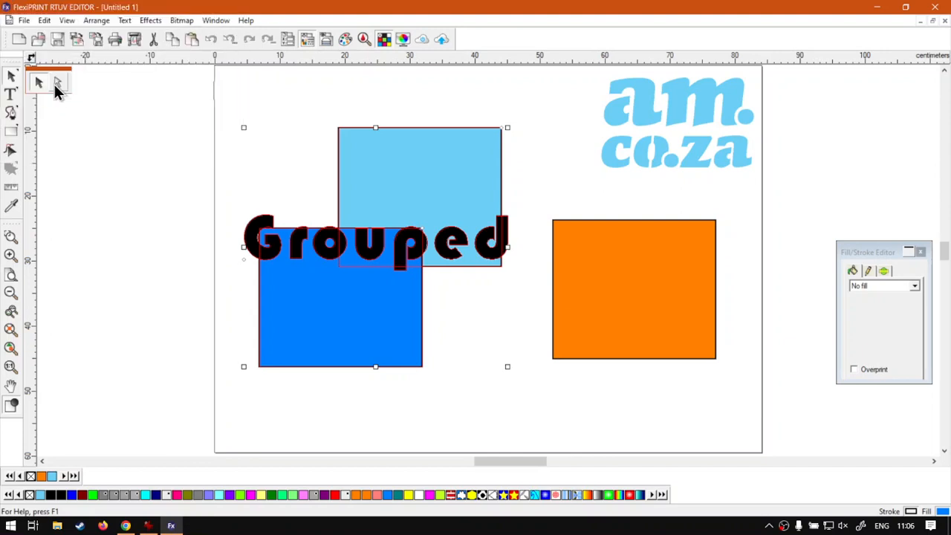
{"action": "right_click", "coordinate": [257, 86]}
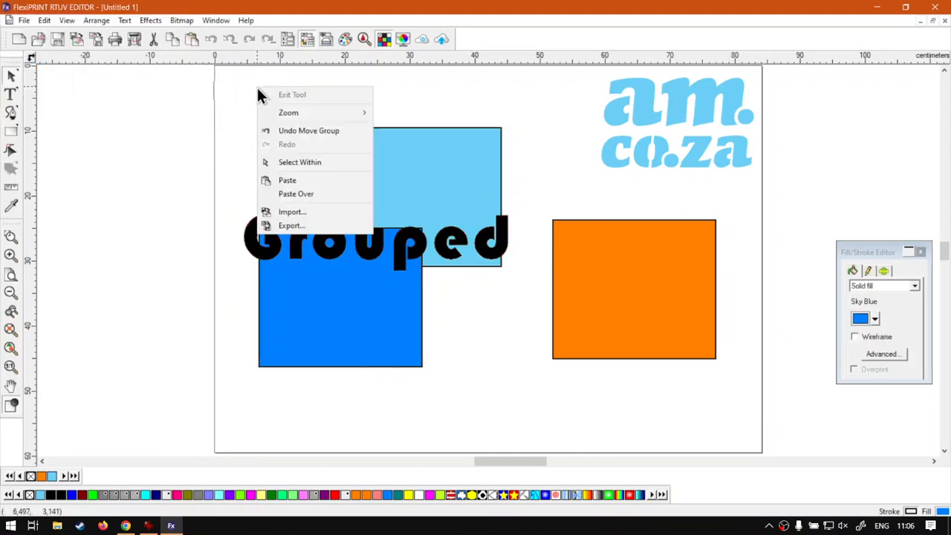
{"action": "left_click", "coordinate": [312, 165]}
{"action": "left_click", "coordinate": [387, 159]}
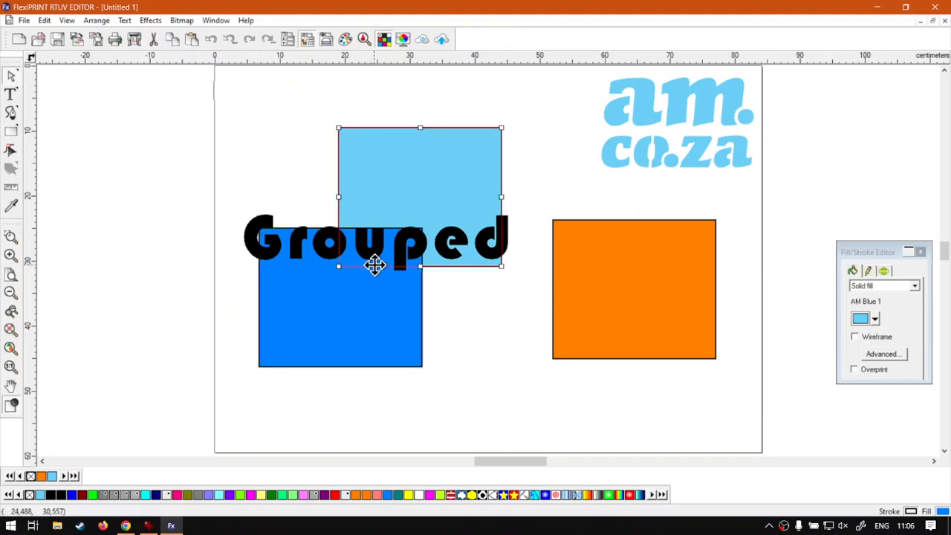
{"action": "left_click", "coordinate": [356, 331]}
{"action": "left_click_drag", "start_coordinate": [403, 169], "coordinate": [402, 182]}
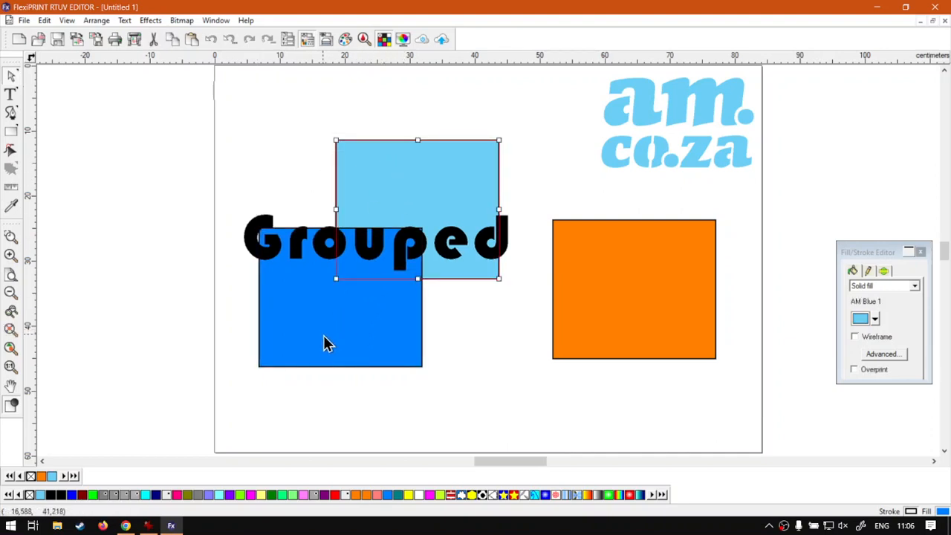
{"action": "left_click_drag", "start_coordinate": [325, 342], "coordinate": [324, 321]}
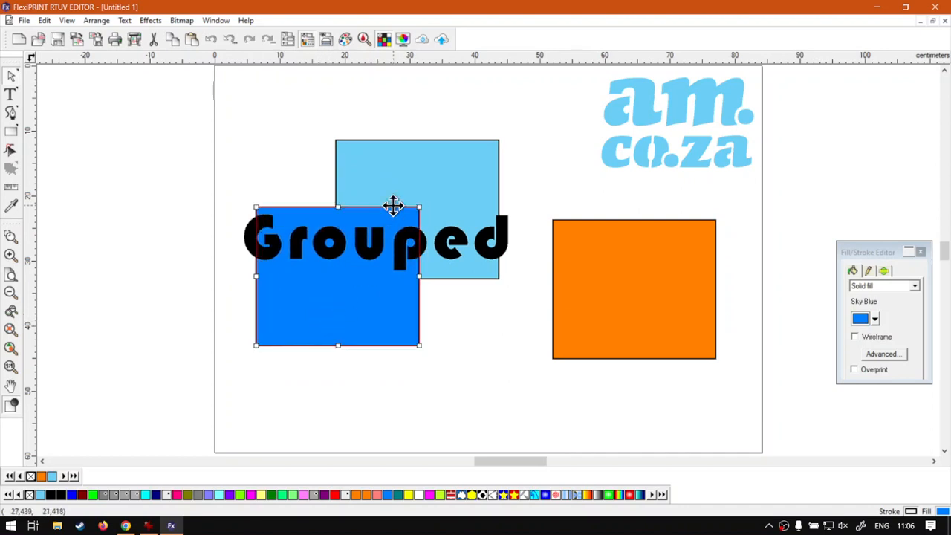
{"action": "left_click", "coordinate": [446, 180]}
{"action": "left_click_drag", "start_coordinate": [446, 180], "coordinate": [449, 180]}
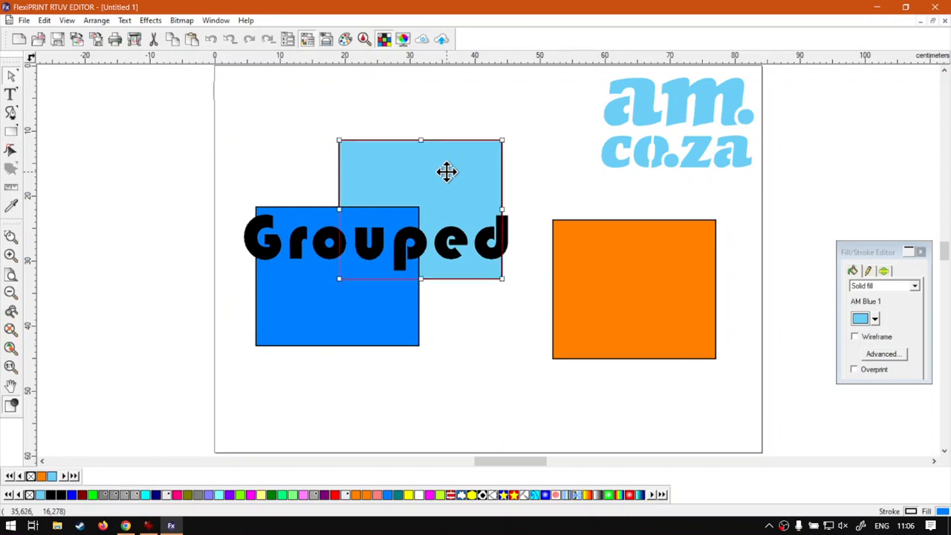
{"action": "left_click", "coordinate": [221, 110]}
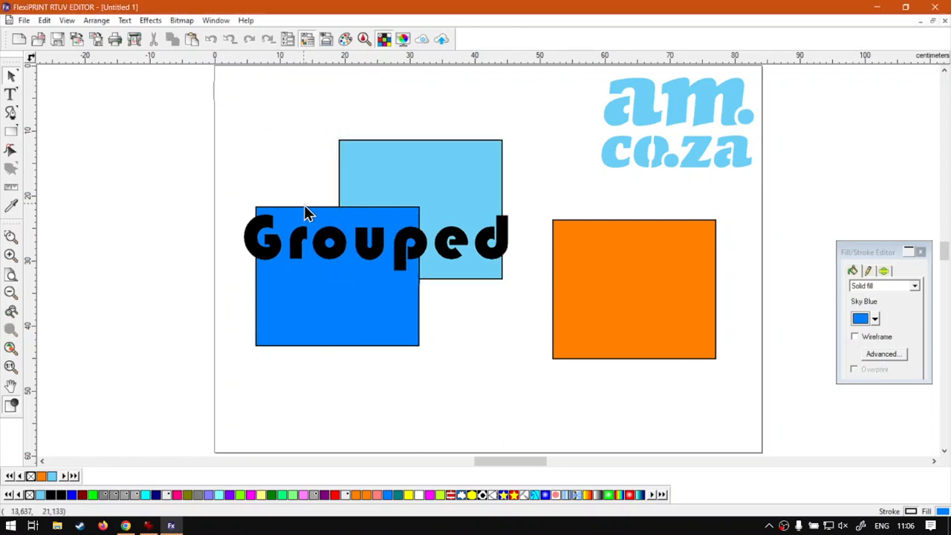
Move the whole group slightly down and left with the normal selection tool and ungroup it.
{"action": "left_click", "coordinate": [415, 202]}
{"action": "left_click_drag", "start_coordinate": [323, 313], "coordinate": [327, 335]}
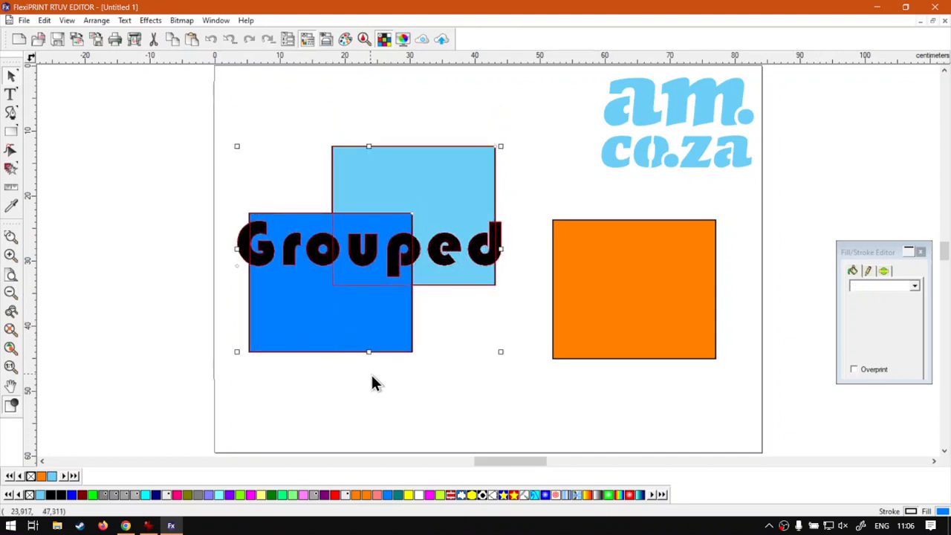
{"action": "left_click", "coordinate": [381, 347]}
Select the text and both blue rectangles together, check the selection through the blue rectangle, and clear it.
{"action": "left_click_drag", "start_coordinate": [521, 405], "coordinate": [232, 118]}
{"action": "left_click", "coordinate": [457, 408]}
{"action": "left_click", "coordinate": [369, 335]}
{"action": "left_click", "coordinate": [460, 394]}
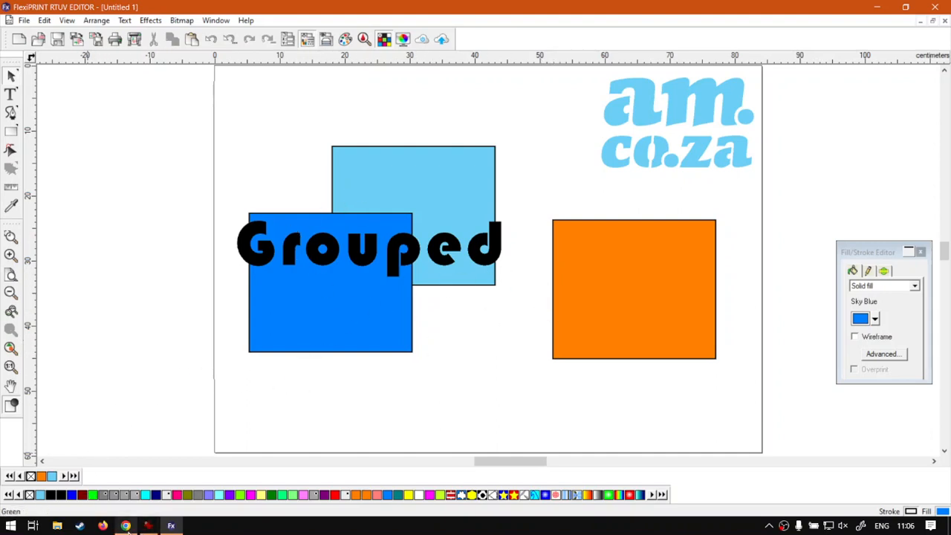
Switch to the Chrome window with the softwaretraining.co.za training videos page.
{"action": "left_click", "coordinate": [126, 526]}
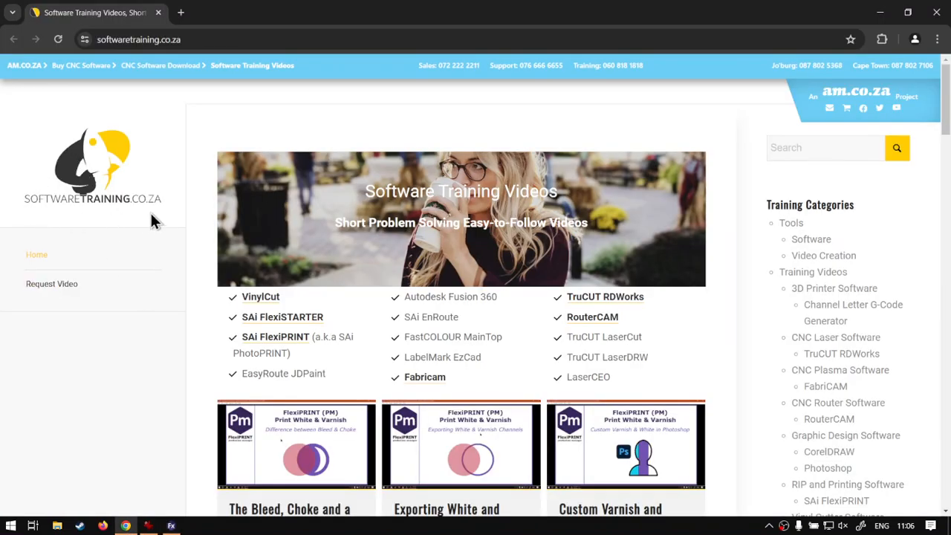